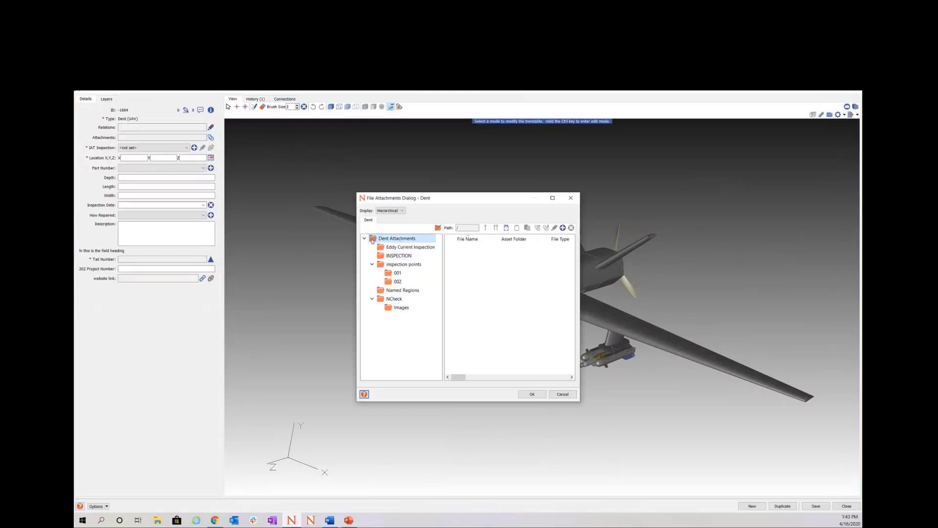
# Attach the JPG photo of the aircraft from the Training example folder to the top-level Dent Attachments folder.
pyautogui.click(562, 228)
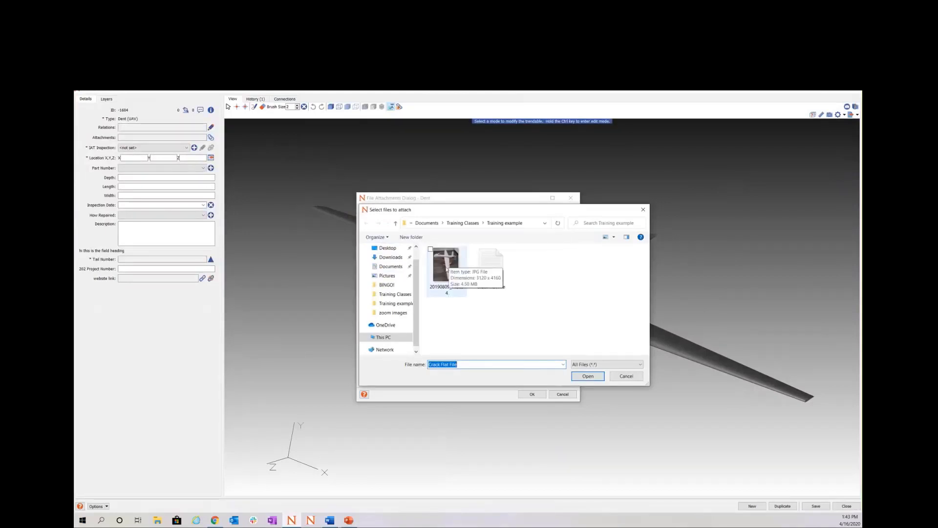
pyautogui.doubleClick(447, 269)
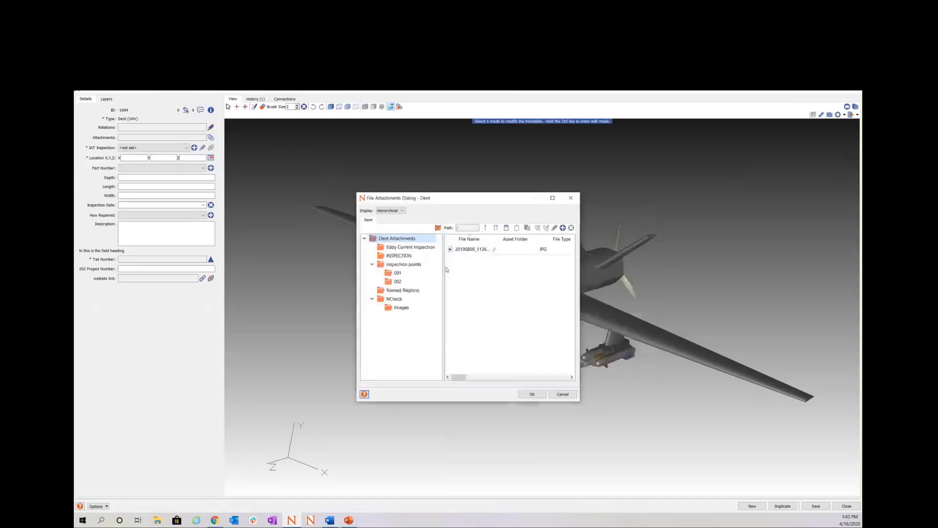
pyautogui.click(530, 394)
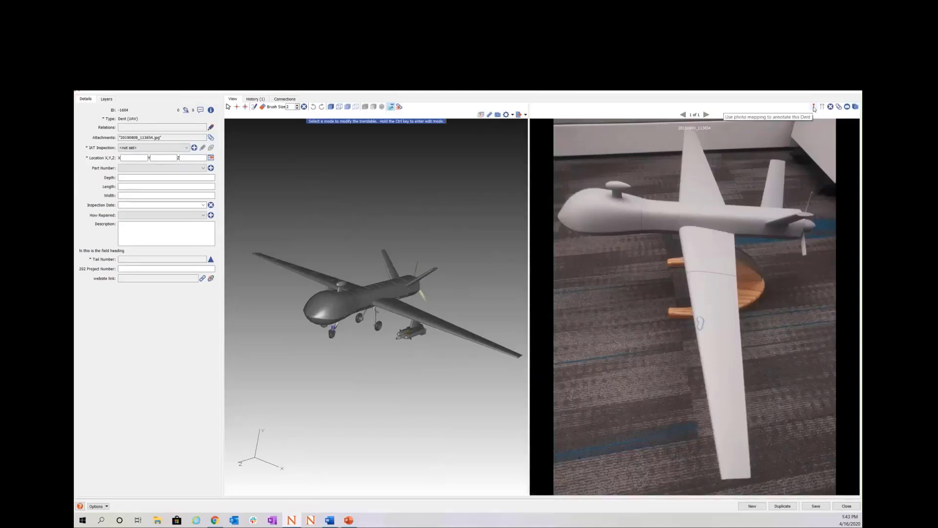
# Start photo mapping for the dent and match the reference point on the antenna above the fuselage to the photo.
pyautogui.click(815, 108)
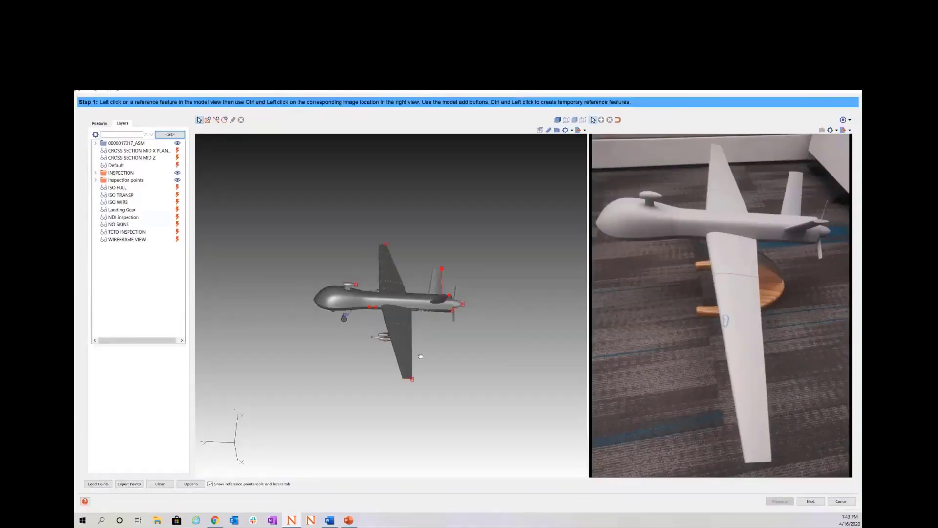
pyautogui.moveTo(316, 301); pyautogui.dragTo(360, 307)
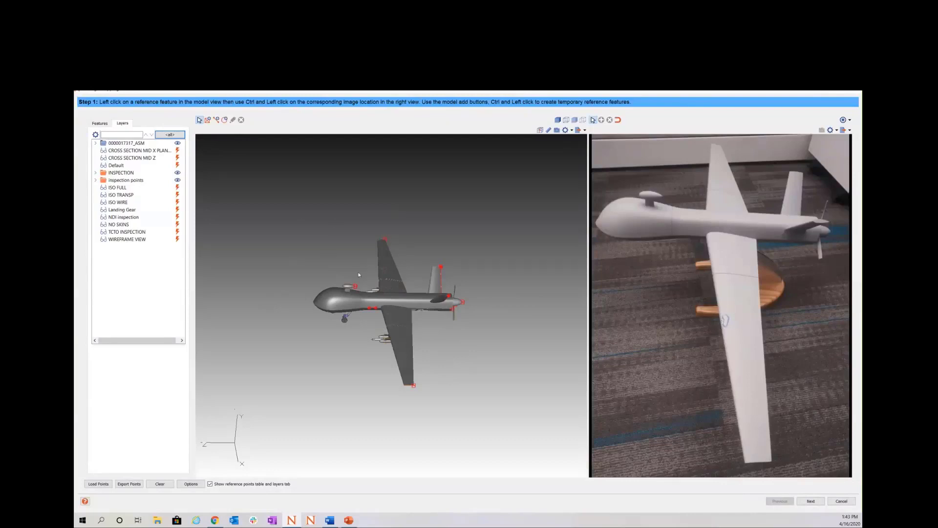
pyautogui.click(355, 286)
pyautogui.press('ctrl')
pyautogui.keyDown('ctrl'); pyautogui.click(663, 198); pyautogui.keyUp('ctrl')
# Match the reference points at the far and near wing tips to the same corners in the photo.
pyautogui.moveTo(405, 360); pyautogui.dragTo(399, 358)
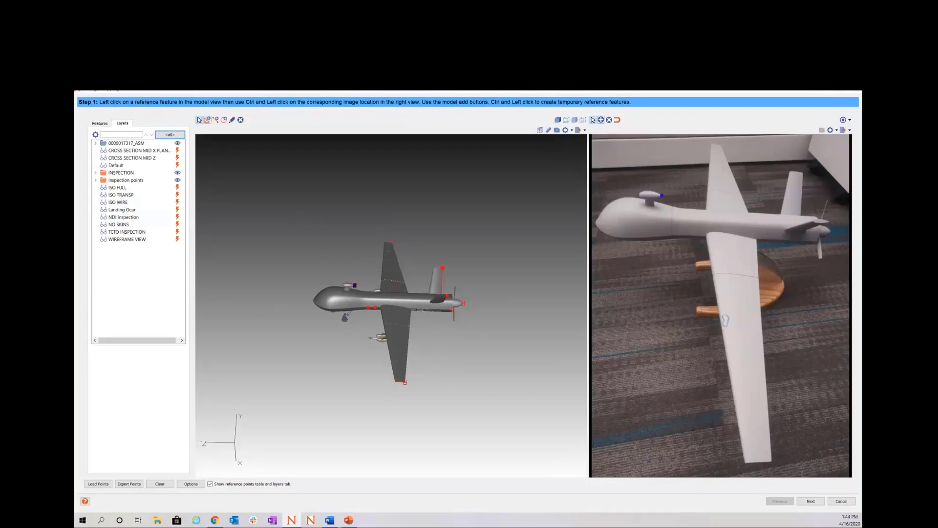
pyautogui.click(391, 243)
pyautogui.scroll(5, 725, 152)
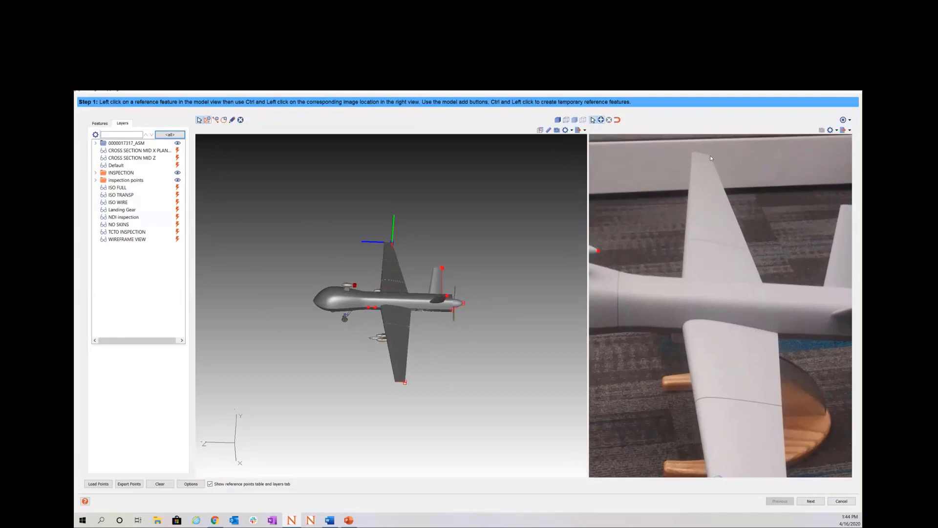
pyautogui.keyDown('ctrl'); pyautogui.click(711, 156); pyautogui.keyUp('ctrl')
pyautogui.scroll(-5, 709, 364)
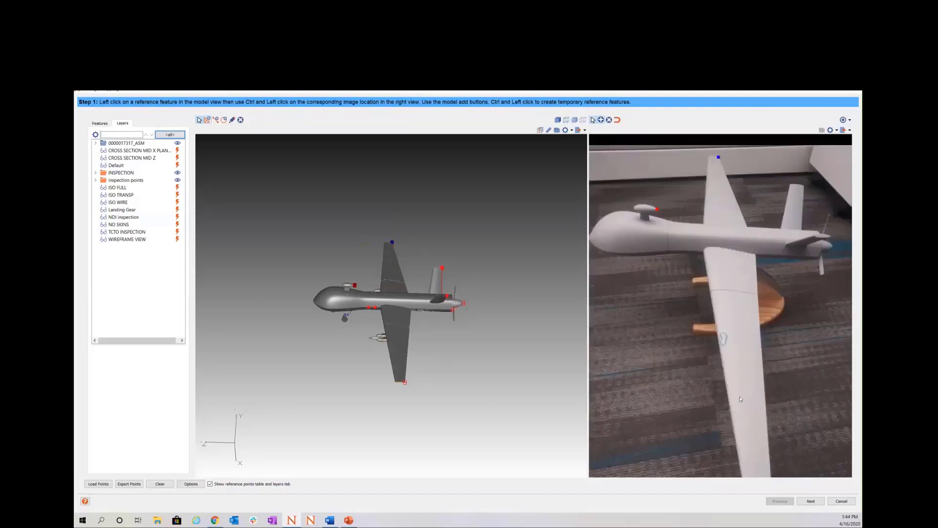
pyautogui.click(405, 382)
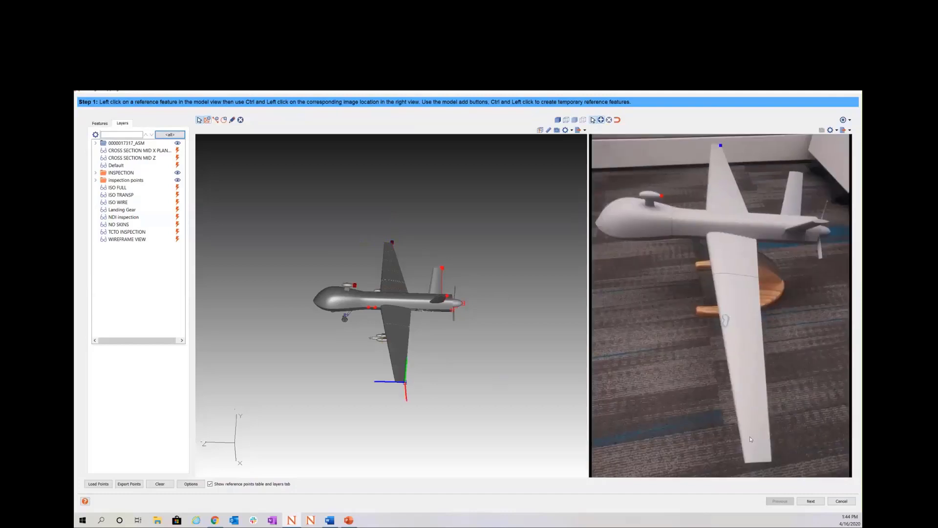
pyautogui.keyDown('ctrl'); pyautogui.click(771, 462); pyautogui.keyUp('ctrl')
pyautogui.keyDown('ctrl'); pyautogui.click(771, 461); pyautogui.keyUp('ctrl')
# Match the reference points at the tail fin tip, the rear propeller hub and the fuselage underside to the photo.
pyautogui.click(443, 269)
pyautogui.keyDown('ctrl'); pyautogui.click(803, 173); pyautogui.keyUp('ctrl')
pyautogui.keyDown('ctrl'); pyautogui.click(831, 232); pyautogui.keyUp('ctrl')
pyautogui.keyDown('ctrl'); pyautogui.click(684, 237); pyautogui.keyUp('ctrl')
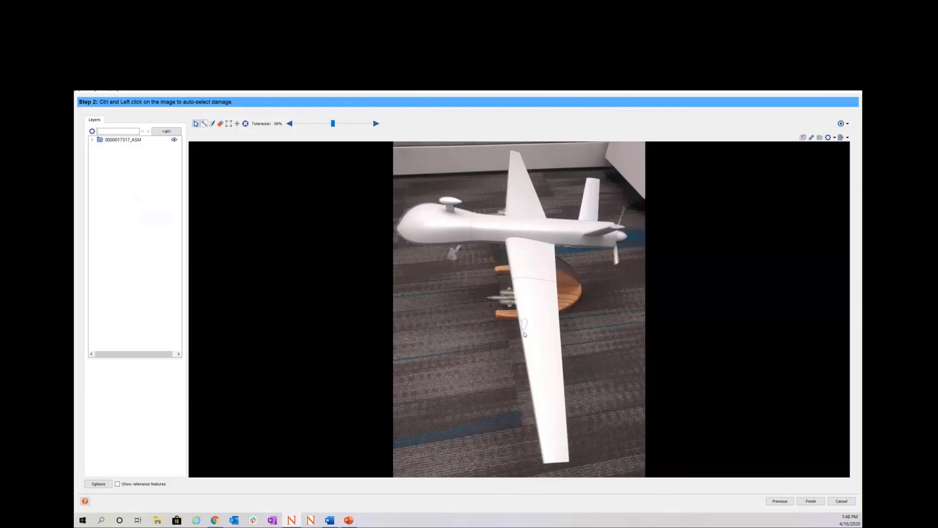
# Try to isolate the outlined dent on the near wing with damage auto-selection and a region of interest.
pyautogui.scroll(3, 517, 344)
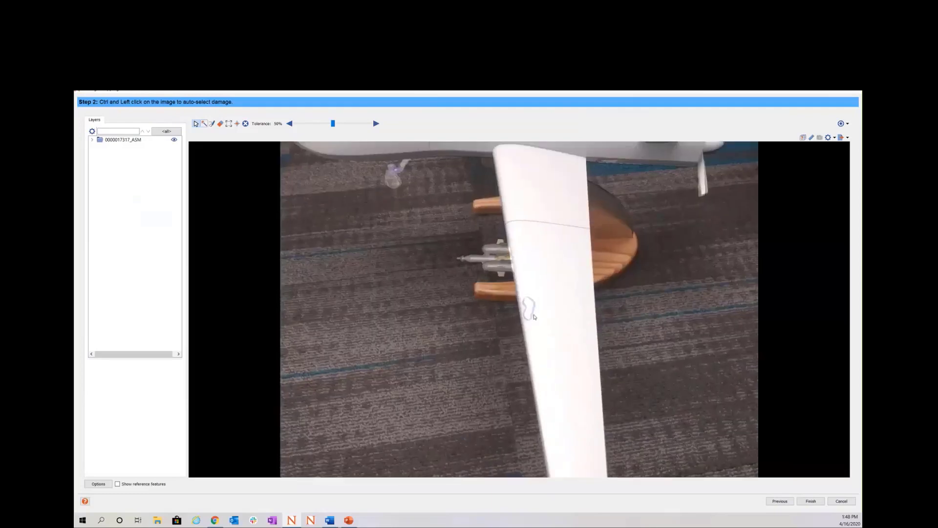
pyautogui.scroll(3, 534, 317)
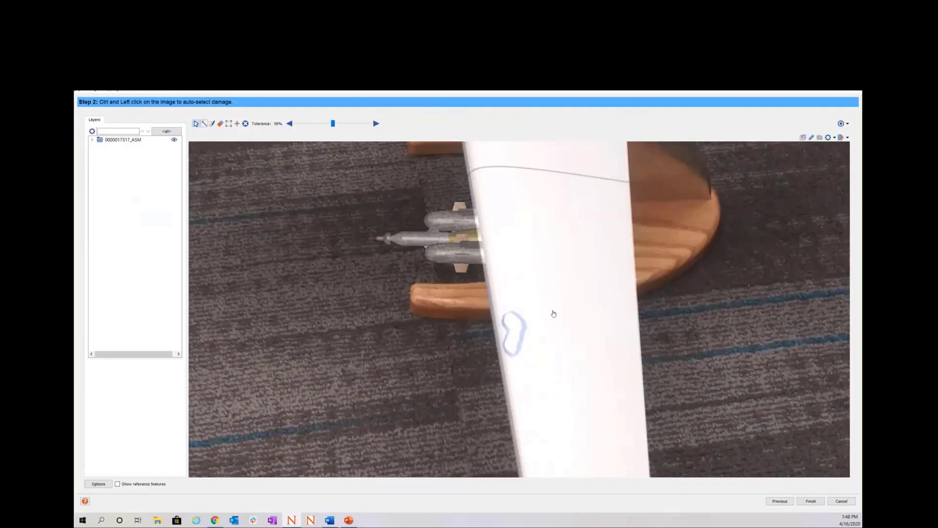
pyautogui.press('ctrl')
pyautogui.keyDown('ctrl'); pyautogui.click(525, 329); pyautogui.keyUp('ctrl')
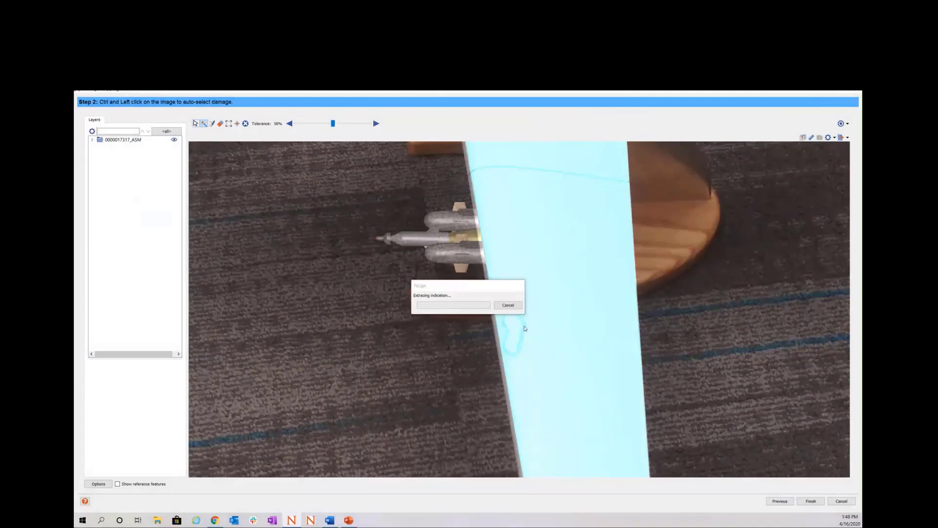
pyautogui.scroll(5, 525, 329)
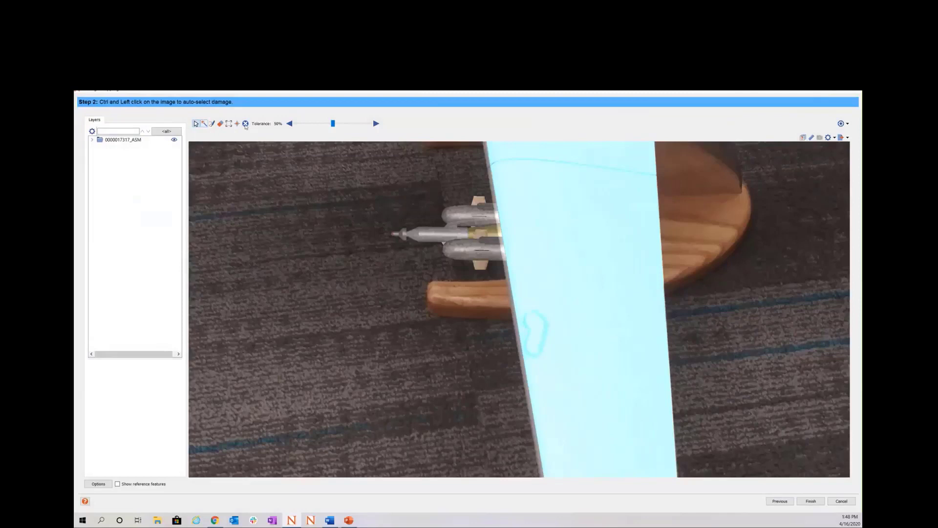
pyautogui.click(245, 124)
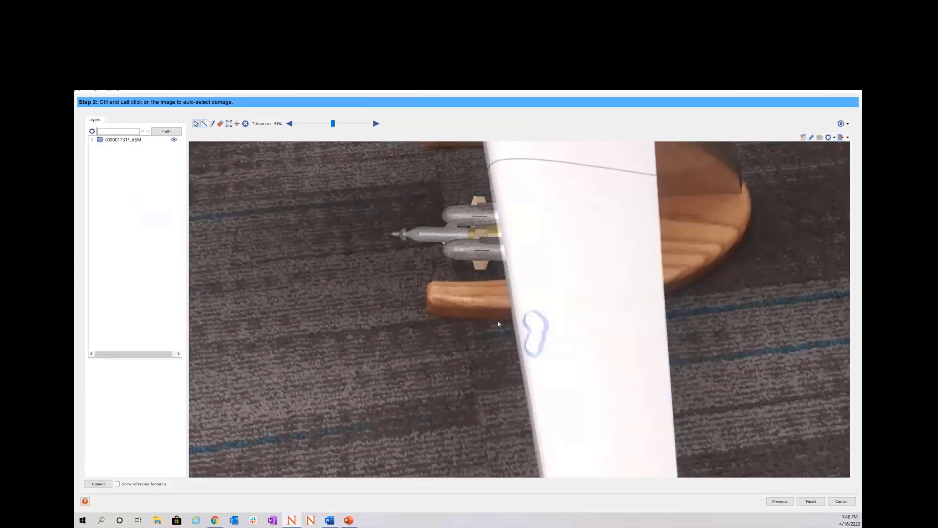
pyautogui.moveTo(516, 307); pyautogui.dragTo(546, 354)
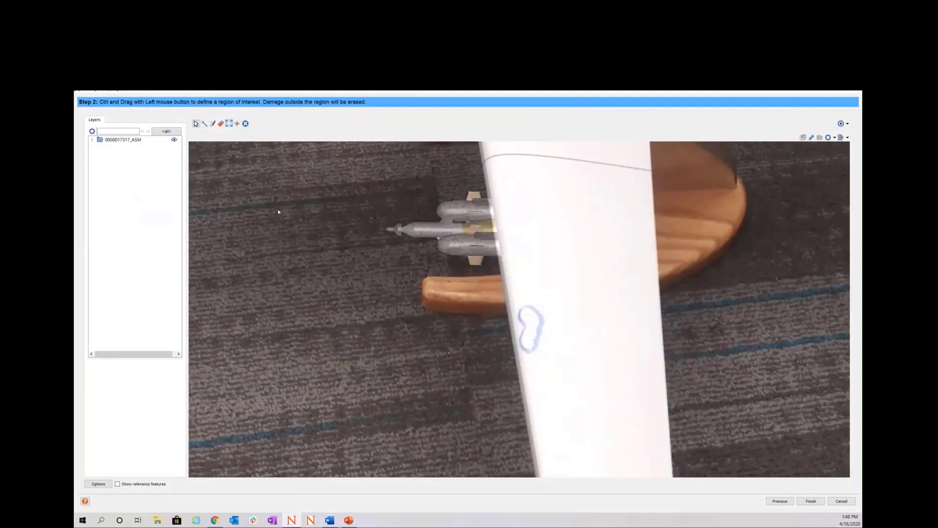
# Draw over the dent outline on the wing with the pen at size 12 and finish the photo mapping.
pyautogui.click(213, 124)
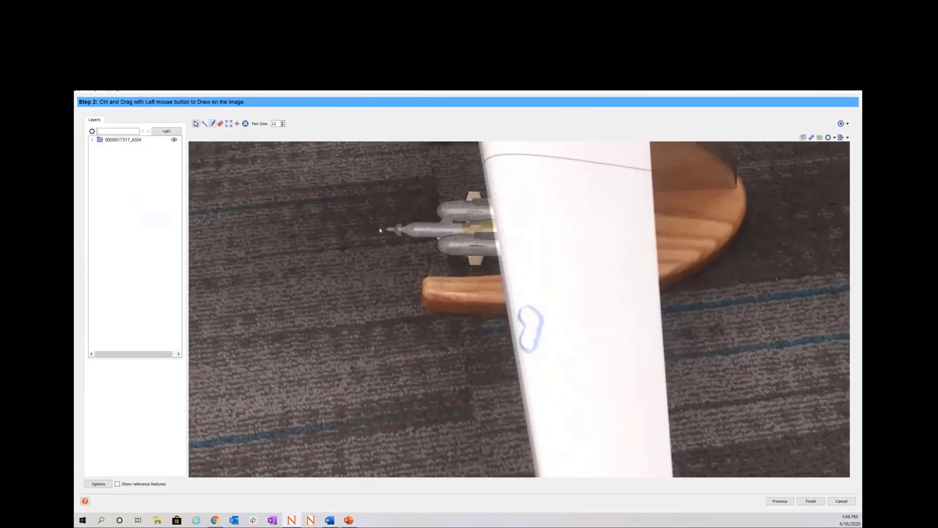
pyautogui.scroll(2, 528, 334)
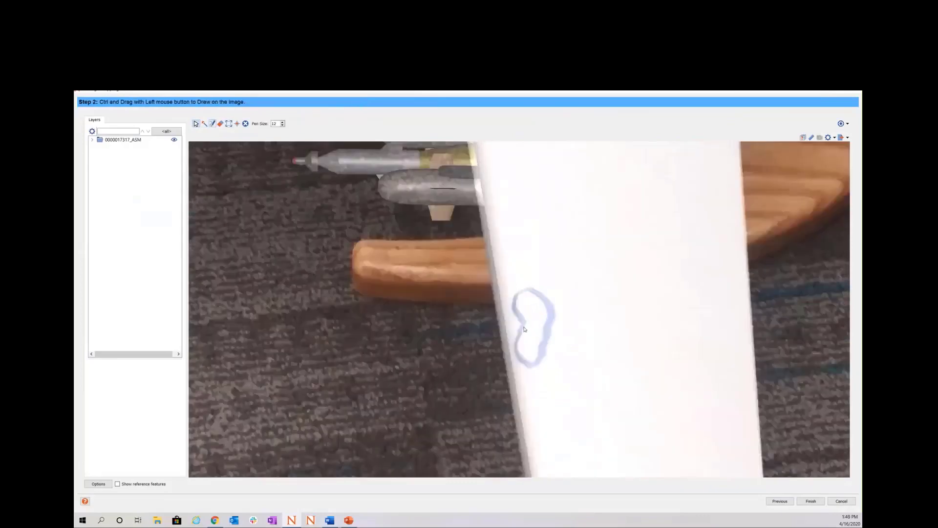
pyautogui.moveTo(524, 326)
pyautogui.keyDown('ctrl'); pyautogui.mouseDown()
pyautogui.moveTo(518, 294)
pyautogui.moveTo(541, 293)
pyautogui.moveTo(552, 322)
pyautogui.moveTo(531, 369)
pyautogui.moveTo(517, 348)
pyautogui.moveTo(524, 329)
pyautogui.mouseUp(); pyautogui.keyUp('ctrl')
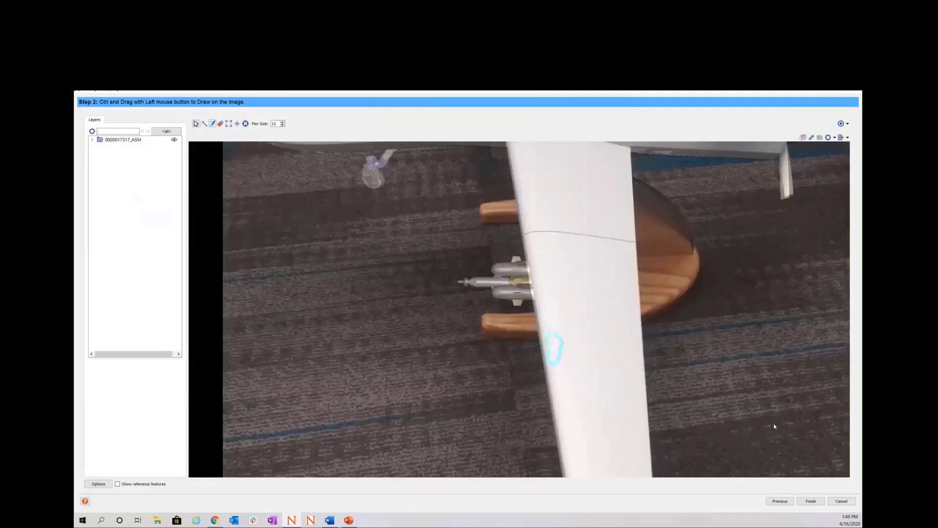
pyautogui.click(810, 502)
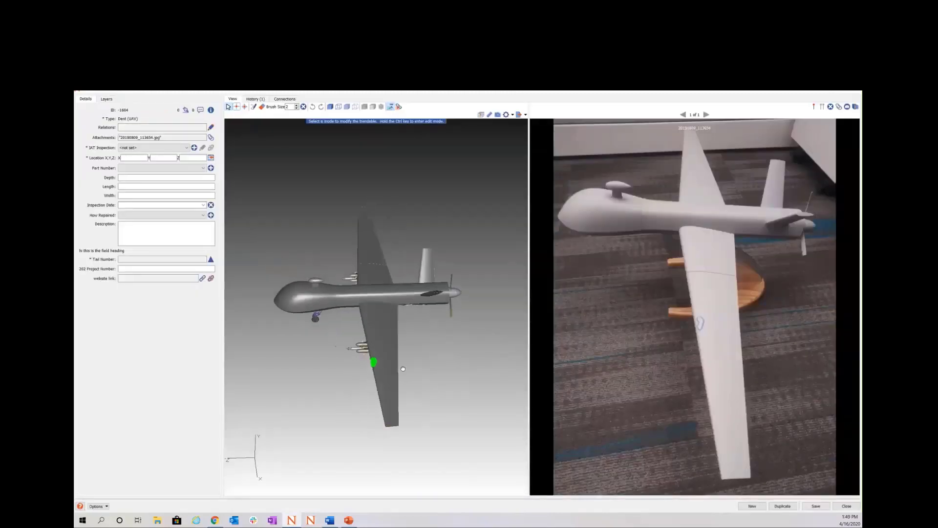
# Set the dent's required IAT Inspection to 79-12346 and save the record.
pyautogui.scroll(5, 368, 365)
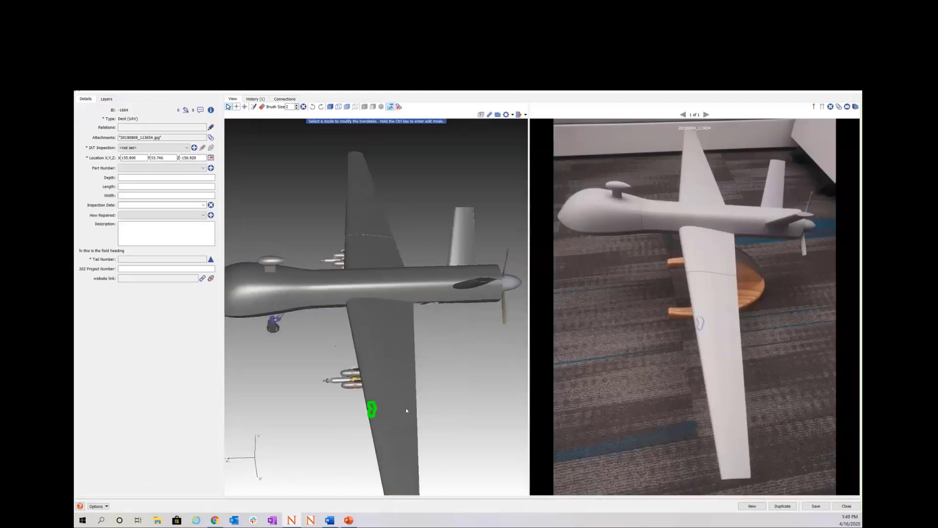
pyautogui.moveTo(421, 429); pyautogui.dragTo(461, 390, button='middle')
pyautogui.scroll(3, 442, 414)
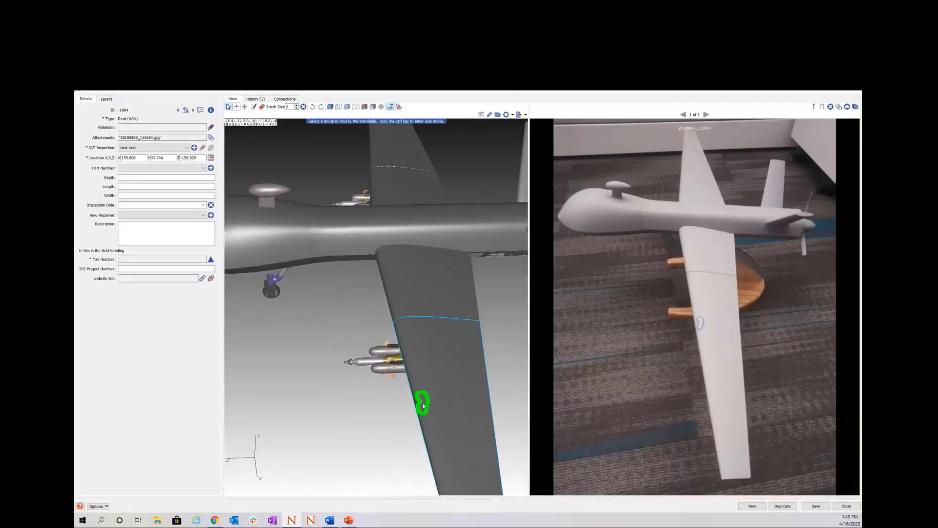
pyautogui.scroll(3, 423, 403)
pyautogui.moveTo(501, 471); pyautogui.dragTo(476, 430, button='middle')
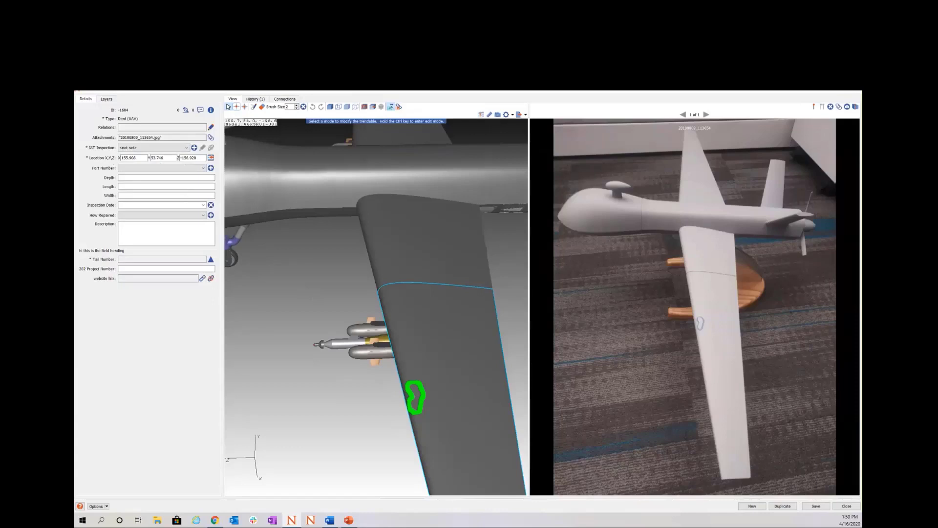
pyautogui.click(816, 506)
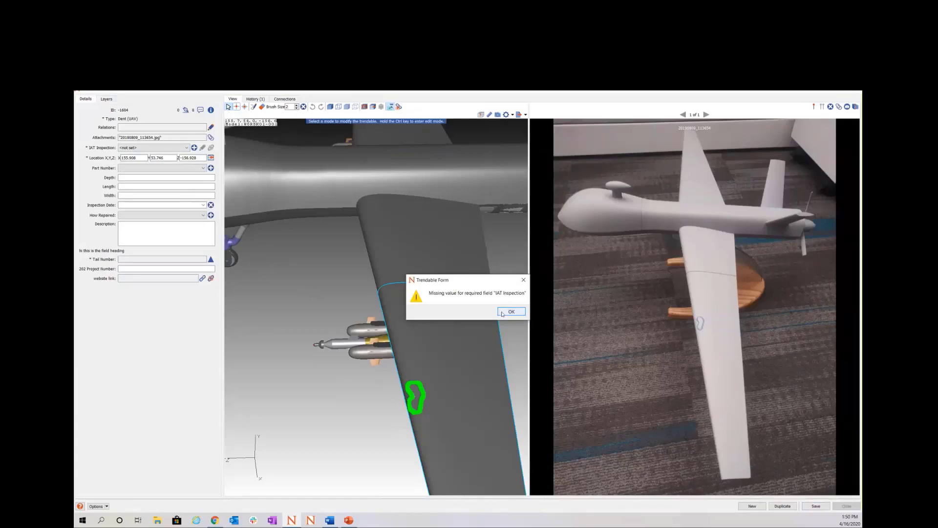
pyautogui.click(511, 312)
pyautogui.click(148, 147)
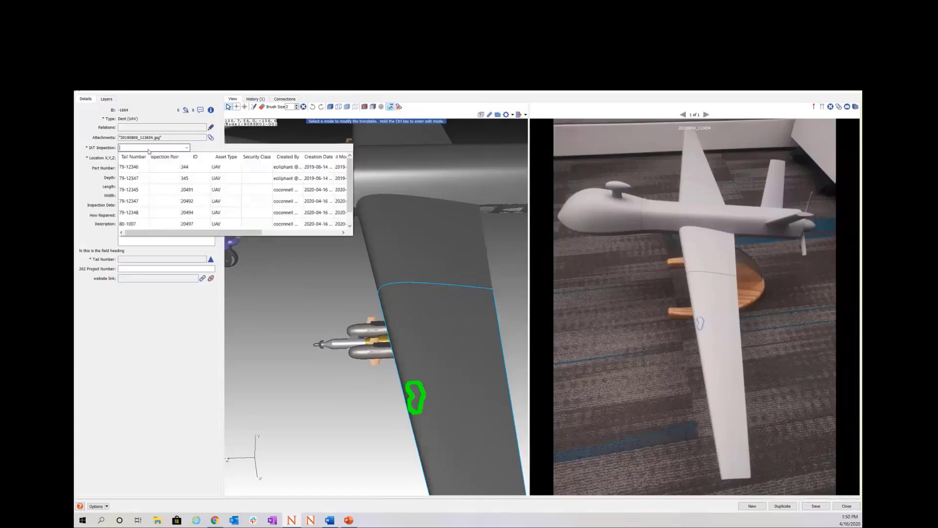
pyautogui.click(144, 167)
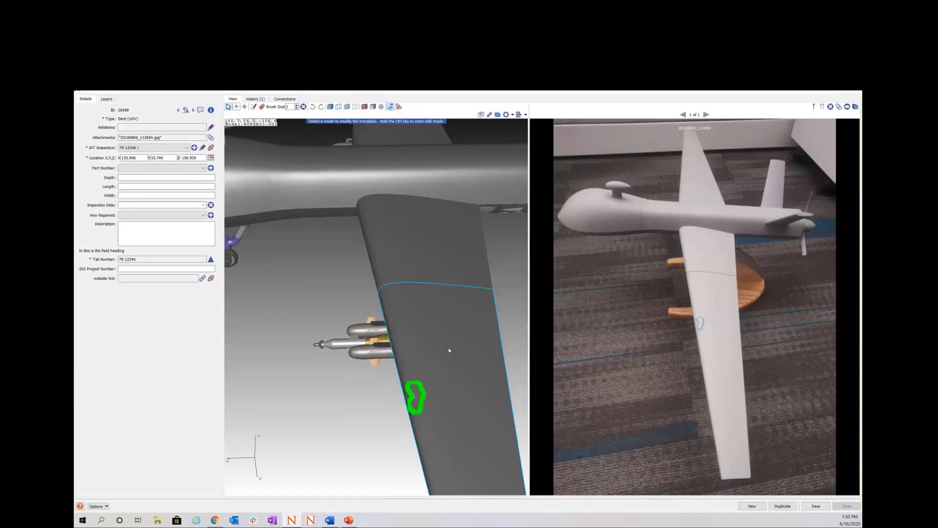
# Examine the mapped dent's position on the wing against the internal ribs, with the outer wing skin hidden.
pyautogui.scroll(2, 445, 359)
pyautogui.scroll(-5, 442, 368)
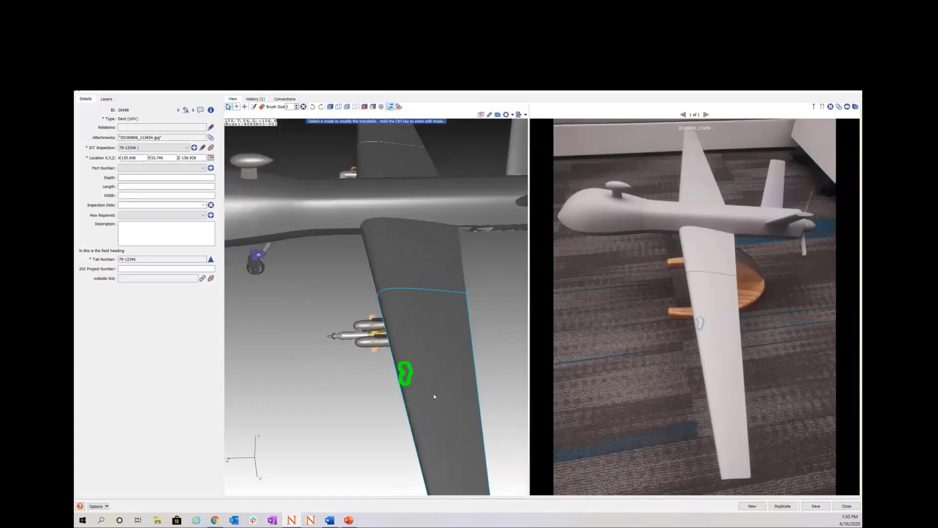
pyautogui.moveTo(421, 405); pyautogui.dragTo(453, 323, button='middle')
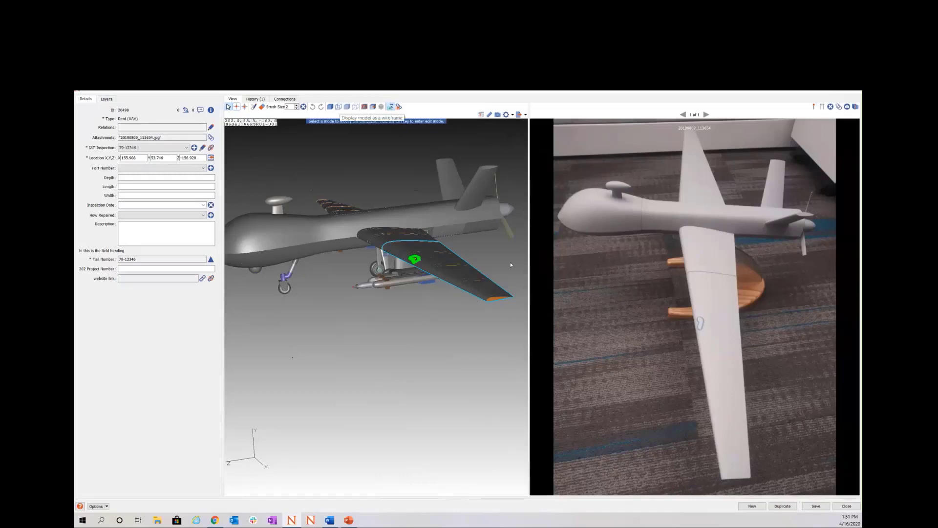
pyautogui.moveTo(474, 298); pyautogui.dragTo(505, 371)
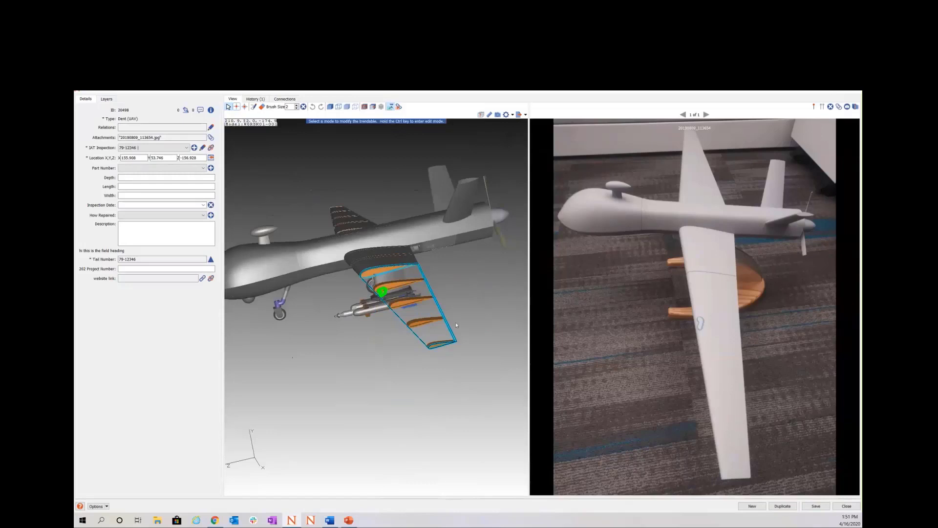
pyautogui.click(493, 329)
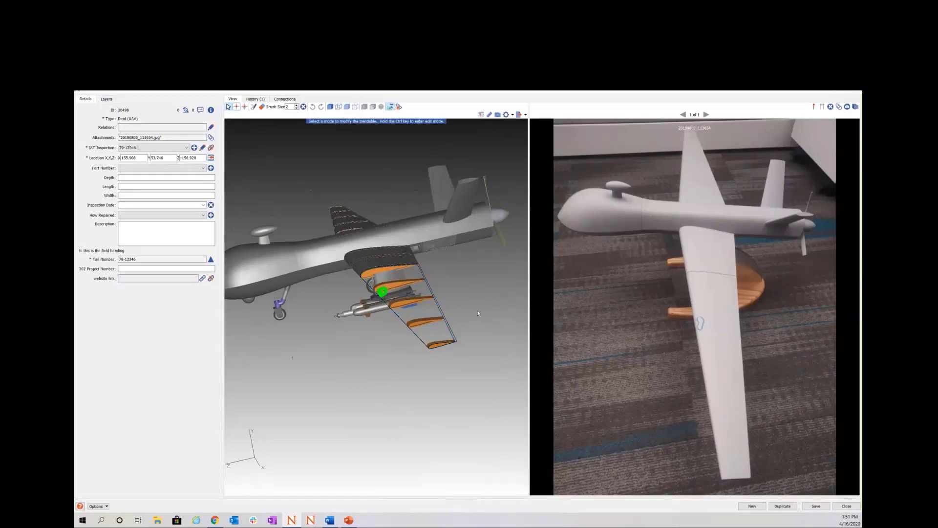
pyautogui.moveTo(478, 312); pyautogui.dragTo(472, 334)
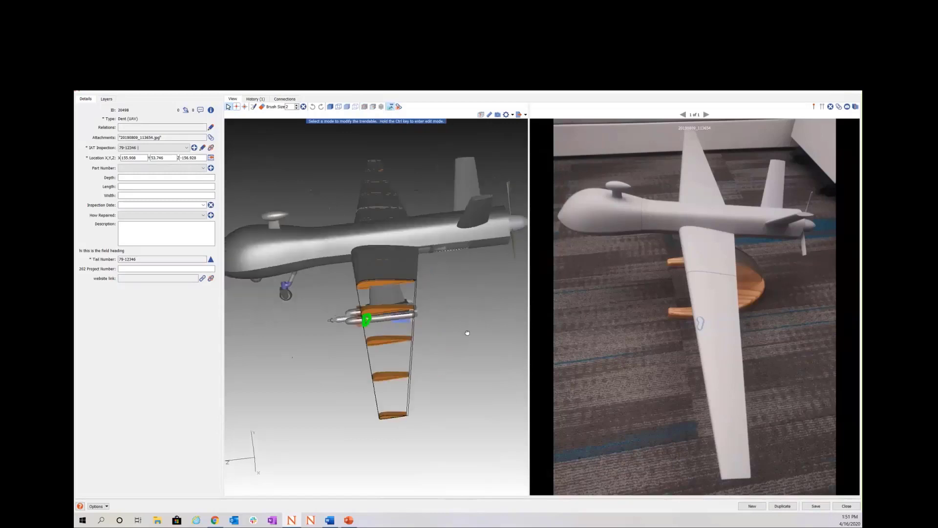